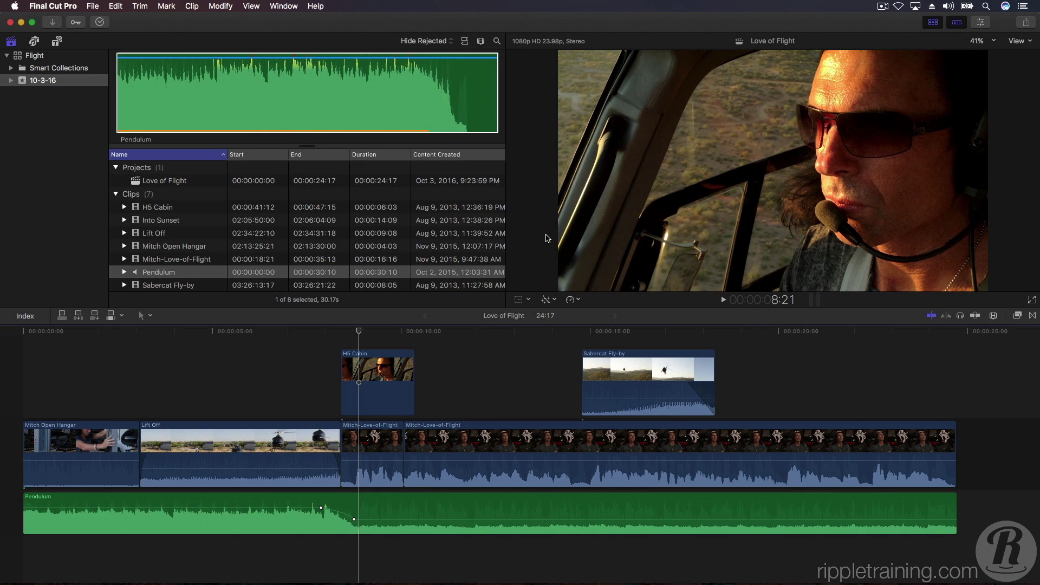
Jump the playhead to the next edit, the end of the H5 Cabin cutaway.
{"action": "key", "text": "Down"}
{"action": "key", "text": "Down"}
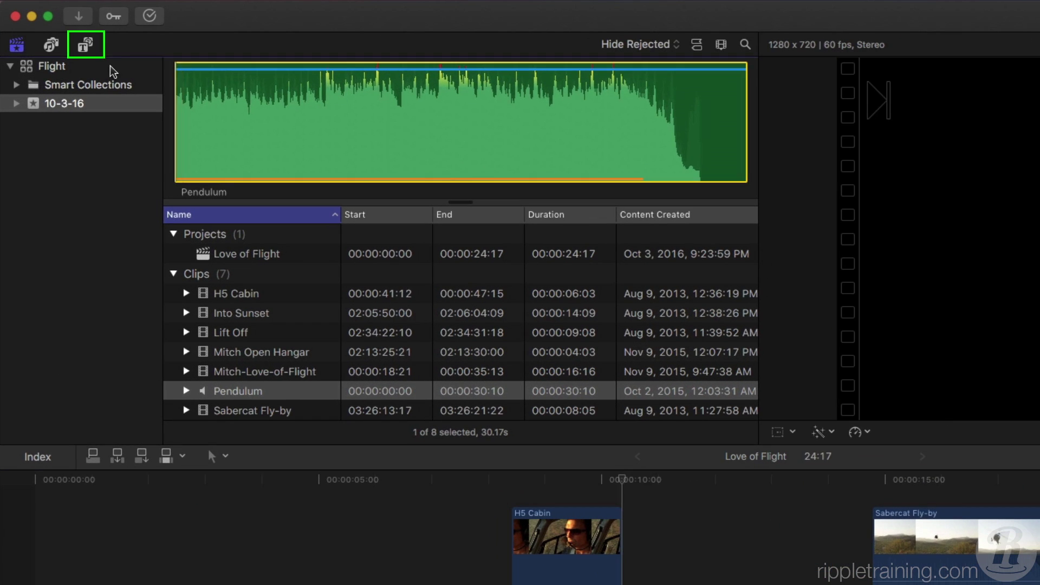
Drag the News Slide In lower-third title onto the timeline right after H5 Cabin.
{"action": "left_click", "coordinate": [86, 46]}
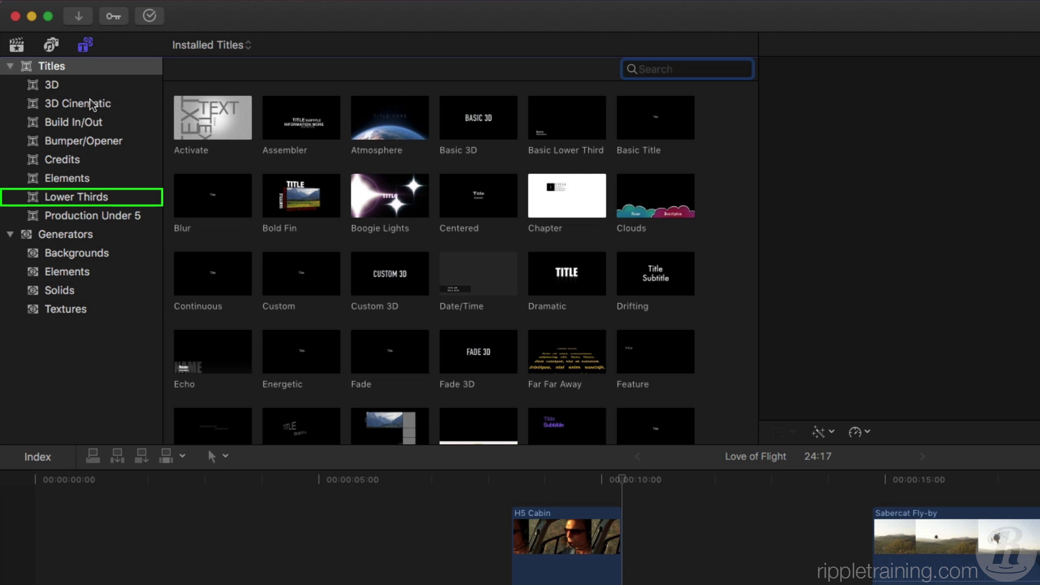
{"action": "left_click", "coordinate": [89, 198]}
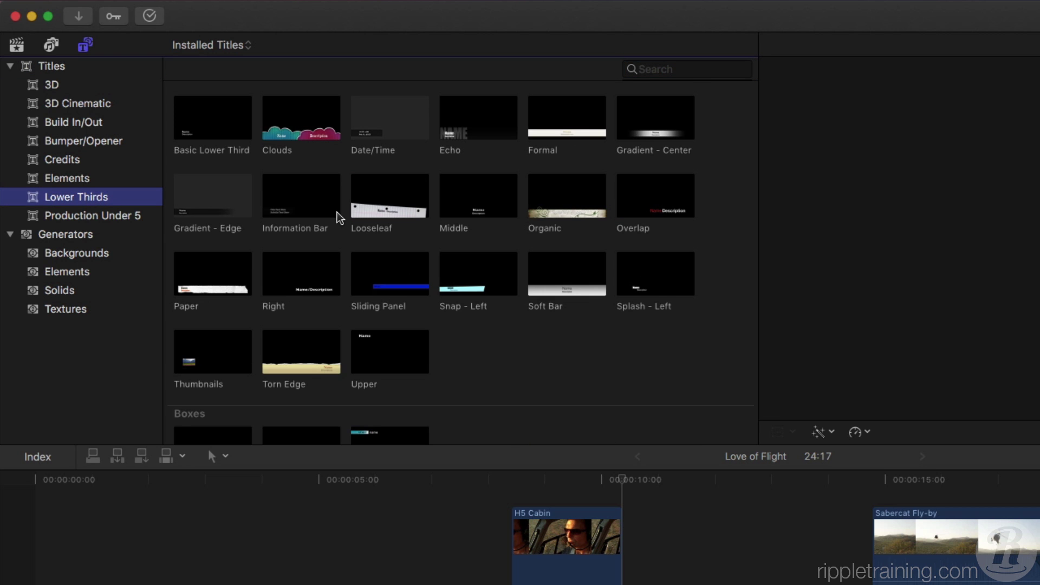
{"action": "scroll", "coordinate": [337, 214], "scroll_direction": "down", "scroll_amount": 20}
{"action": "scroll", "coordinate": [337, 214], "scroll_direction": "down", "scroll_amount": 12}
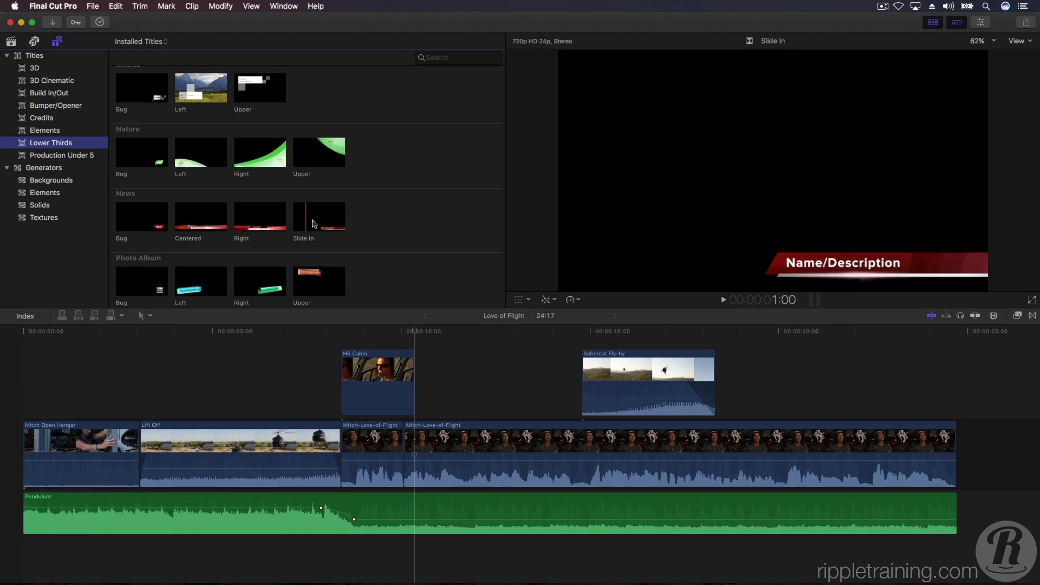
{"action": "left_click_drag", "start_coordinate": [322, 222], "coordinate": [417, 388]}
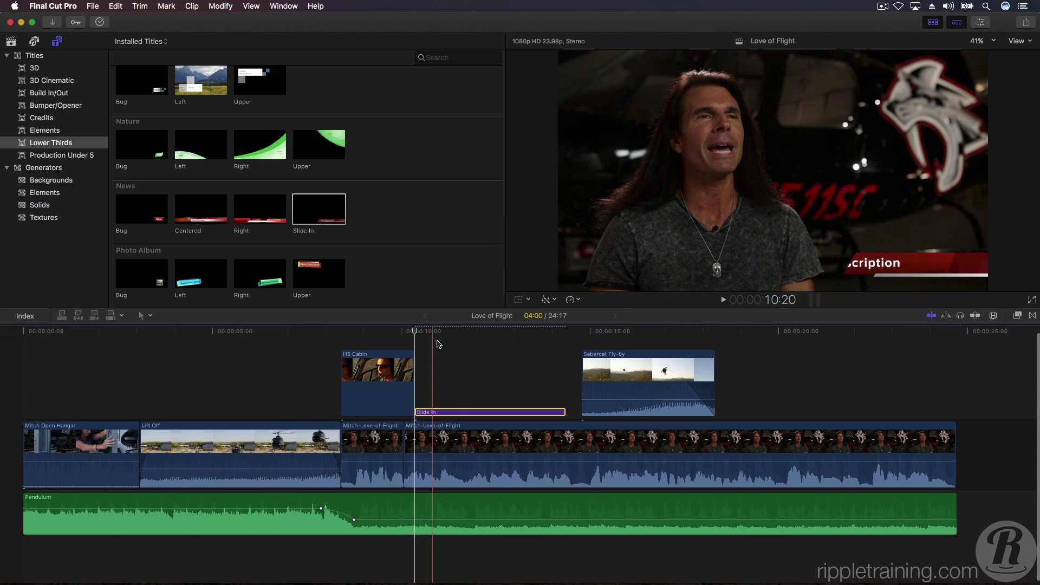
Enter the interviewee's name in the Slide In title and trim the title to 3:12.
{"action": "left_click", "coordinate": [458, 335]}
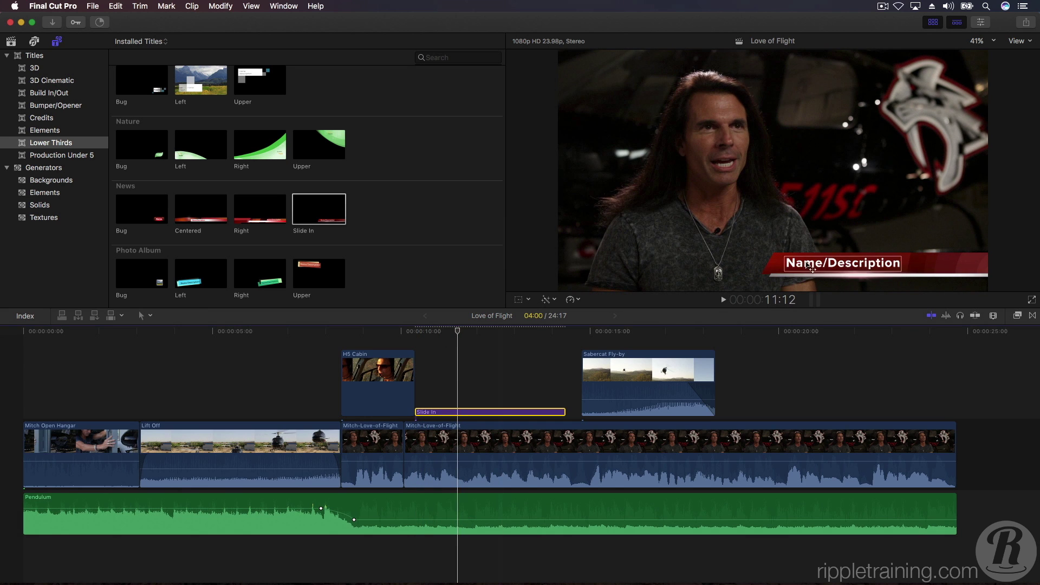
{"action": "double_click", "coordinate": [788, 264]}
{"action": "type", "text": "Mitch Kelldorf - H5 Productions"}
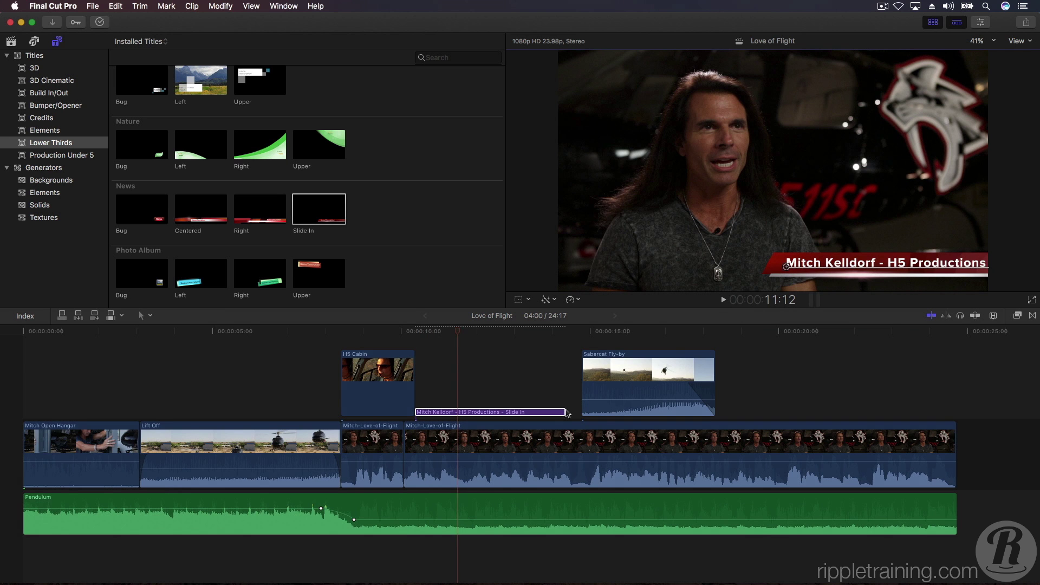
{"action": "left_click_drag", "start_coordinate": [566, 414], "coordinate": [546, 414]}
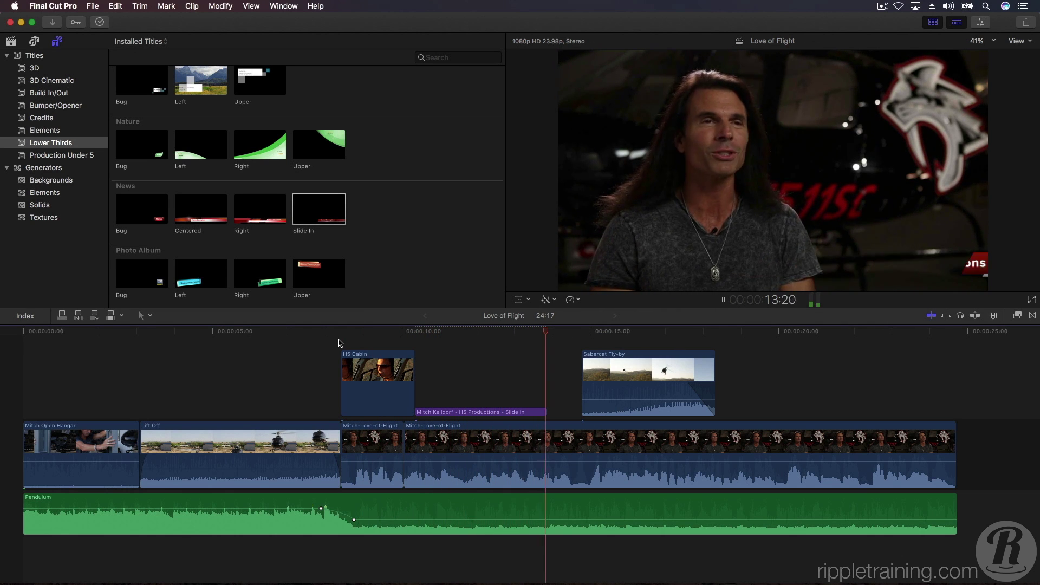
Add a cross dissolve to the end edit of Sabercat Fly-by.
{"action": "key", "text": "space"}
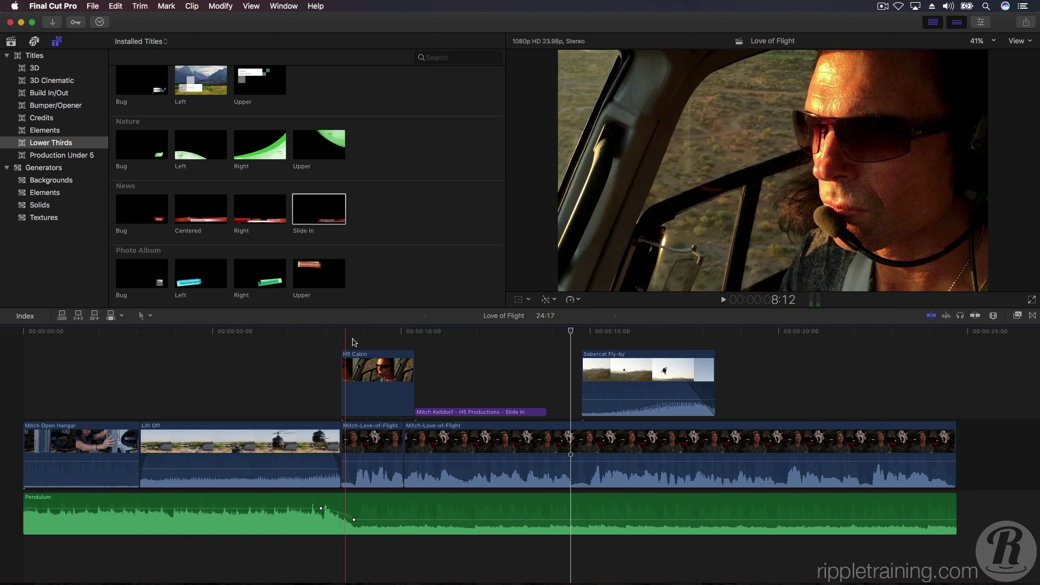
{"action": "left_click", "coordinate": [713, 369]}
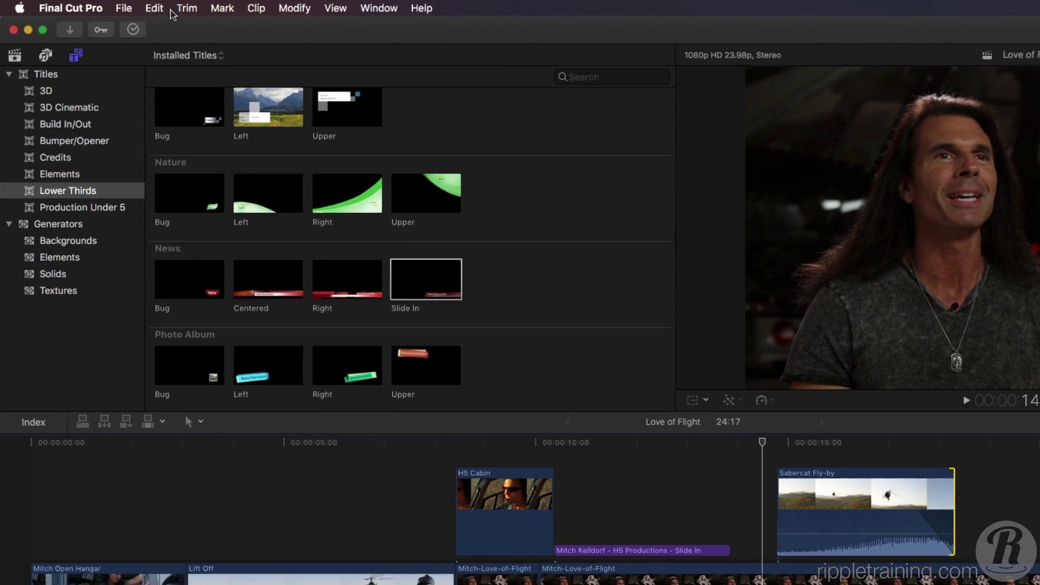
{"action": "left_click", "coordinate": [115, 6]}
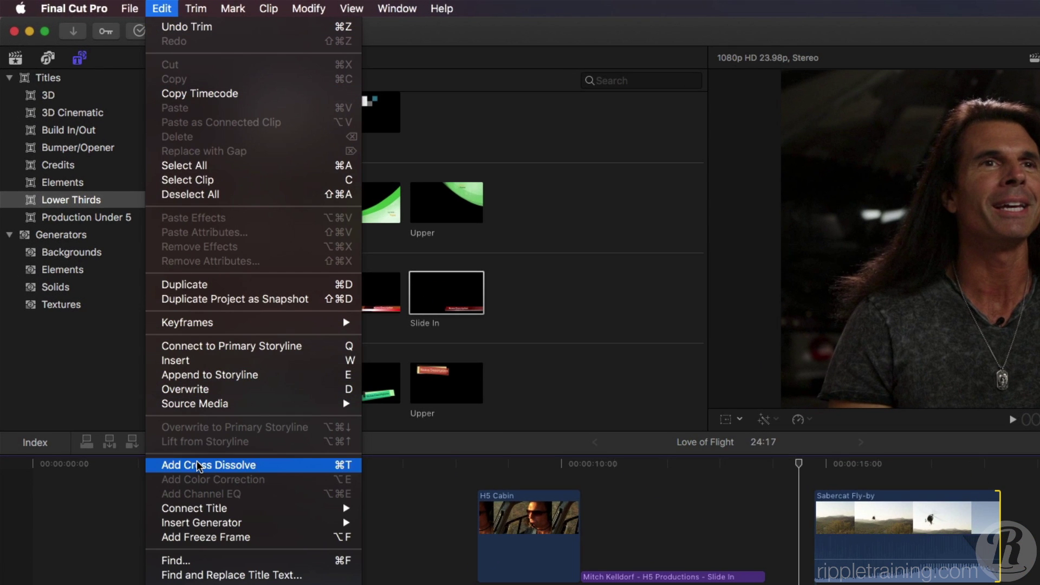
{"action": "left_click", "coordinate": [197, 465]}
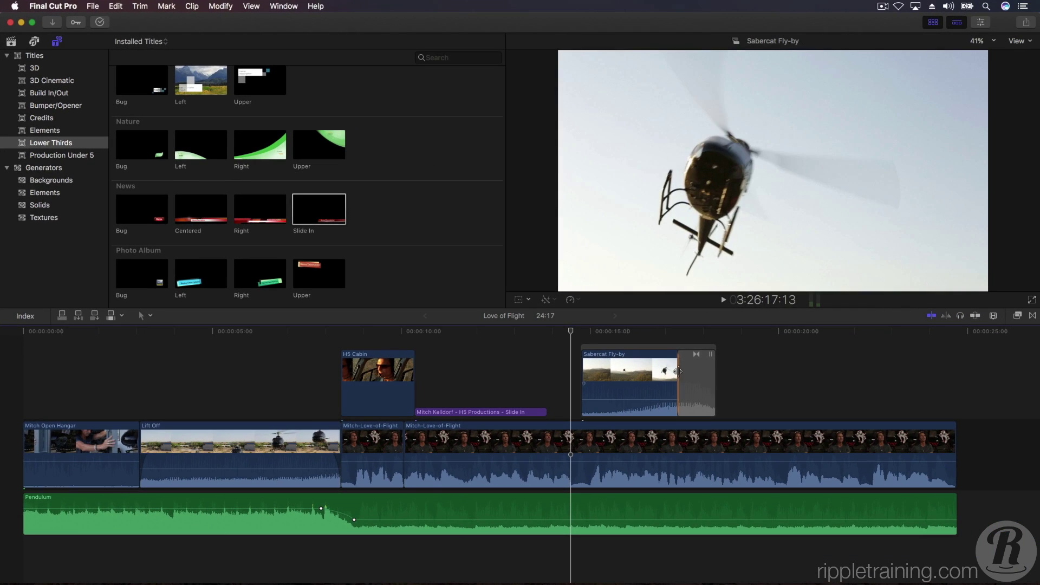
Extend Sabercat Fly-by's end by 12 frames and play back the dissolve.
{"action": "left_click_drag", "start_coordinate": [708, 394], "coordinate": [697, 372]}
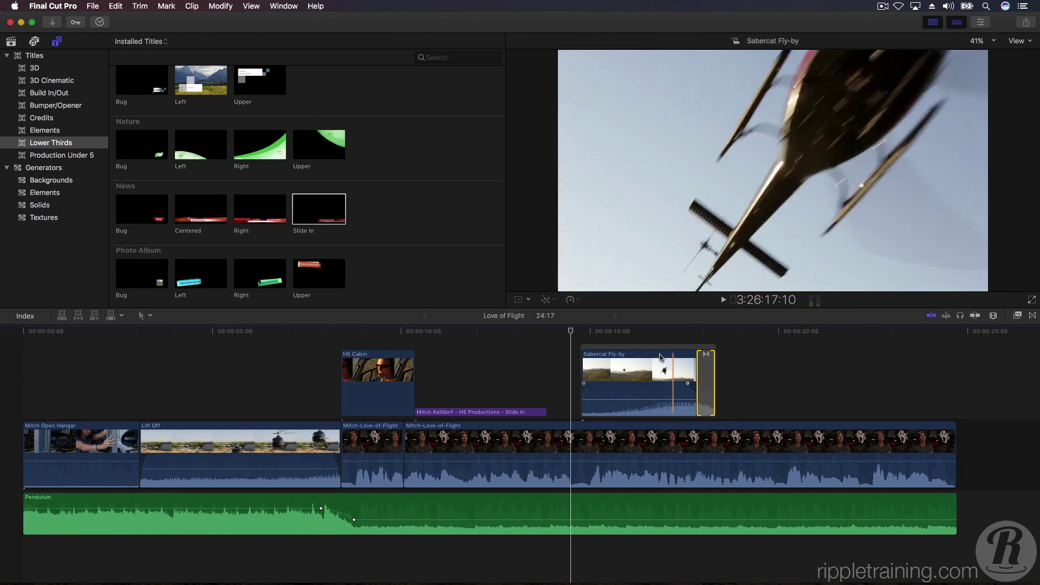
{"action": "key", "text": "space"}
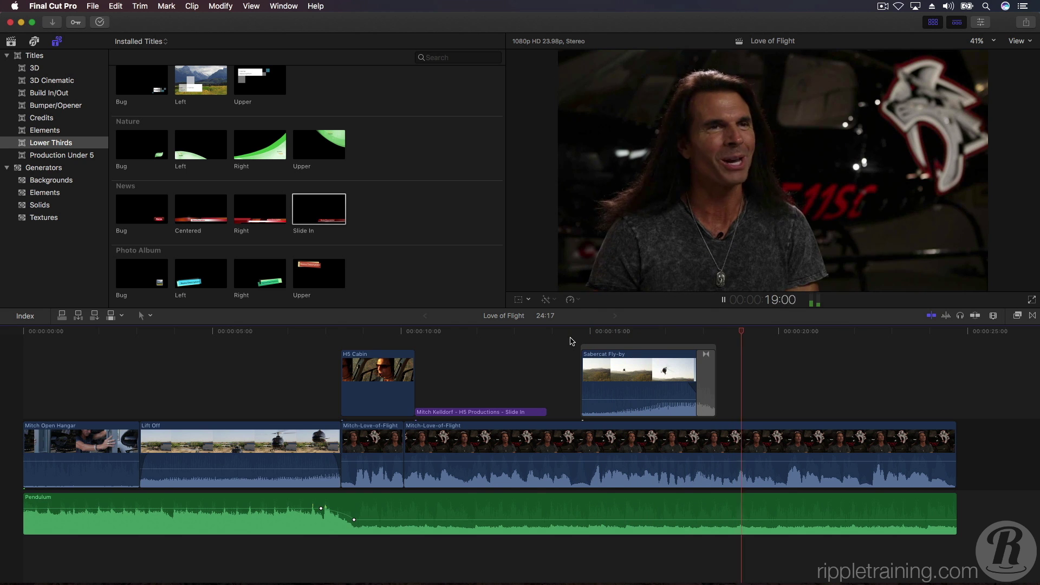
{"action": "key", "text": "space"}
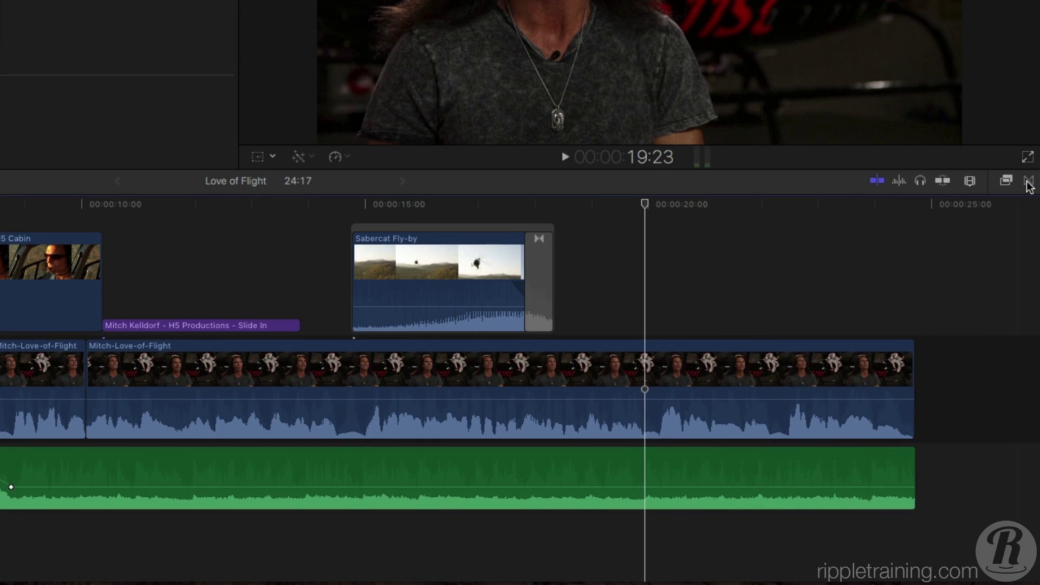
Place the Movements Page Curl transition on the Mitch Open Hangar–Lift Off edit.
{"action": "left_click", "coordinate": [1029, 182]}
{"action": "left_click", "coordinate": [756, 307]}
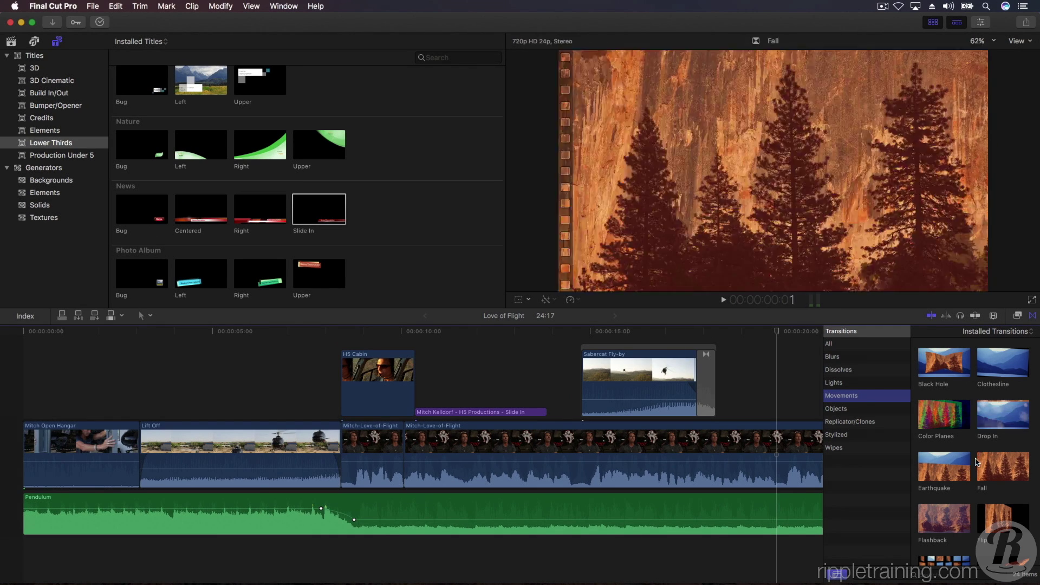
{"action": "scroll", "coordinate": [936, 474], "scroll_direction": "down", "scroll_amount": 2}
{"action": "scroll", "coordinate": [936, 477], "scroll_direction": "down", "scroll_amount": 5}
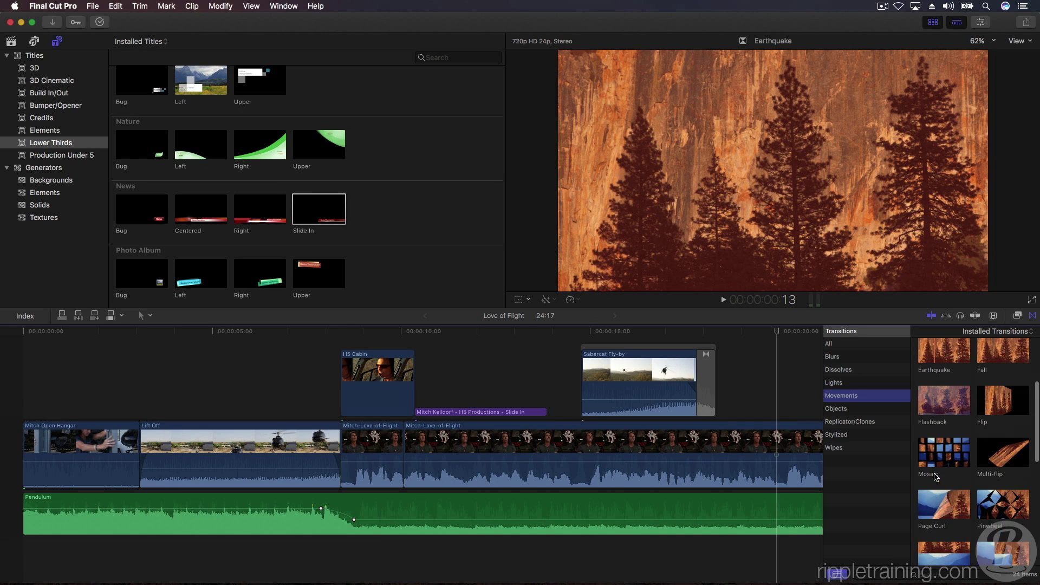
{"action": "left_click", "coordinate": [936, 478]}
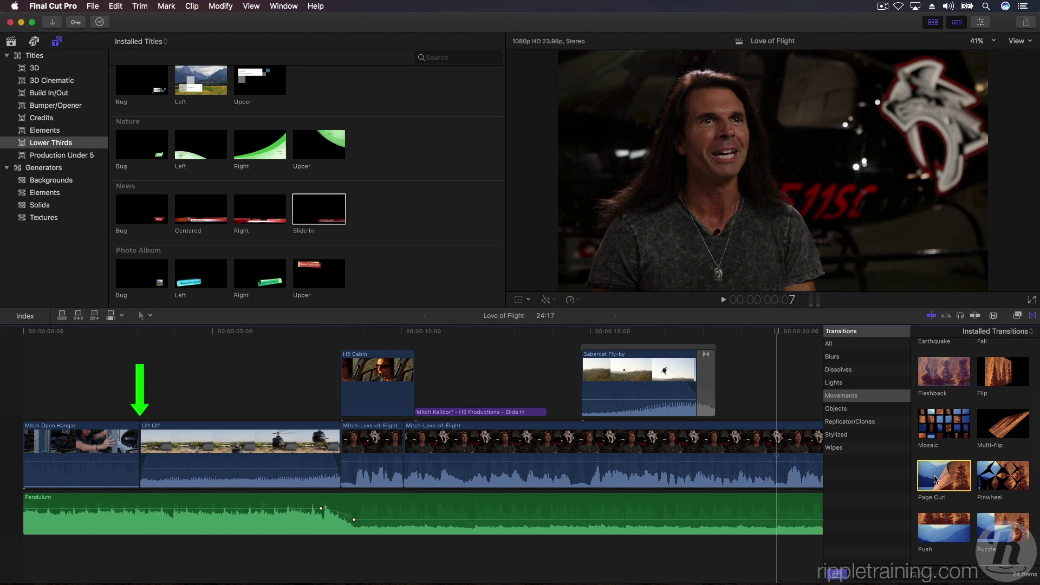
{"action": "left_click_drag", "start_coordinate": [935, 478], "coordinate": [133, 457]}
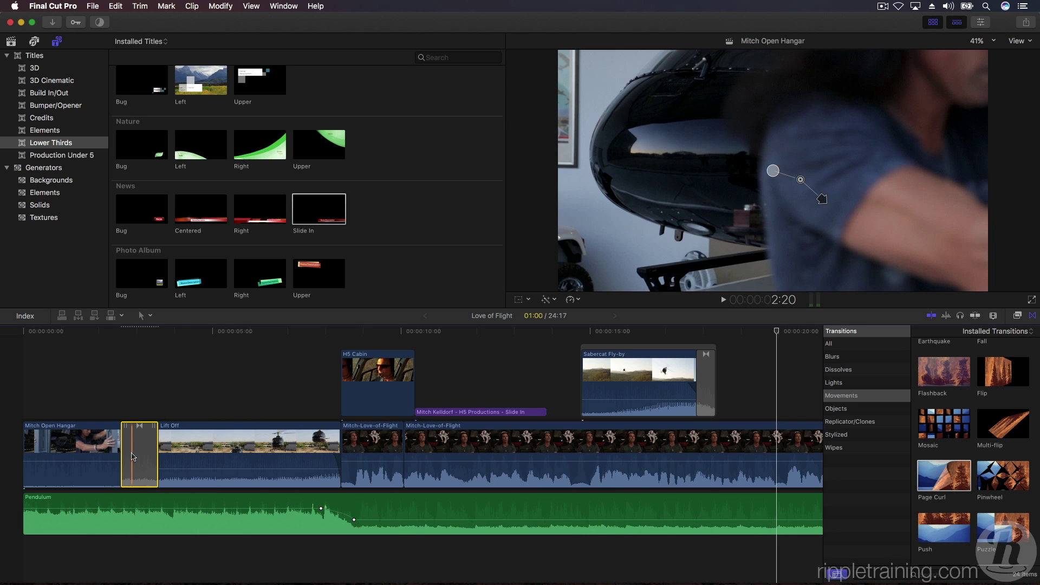
Preview the Page Curl, then aim its curl direction toward the lower left.
{"action": "left_click", "coordinate": [103, 390]}
{"action": "key", "text": "space"}
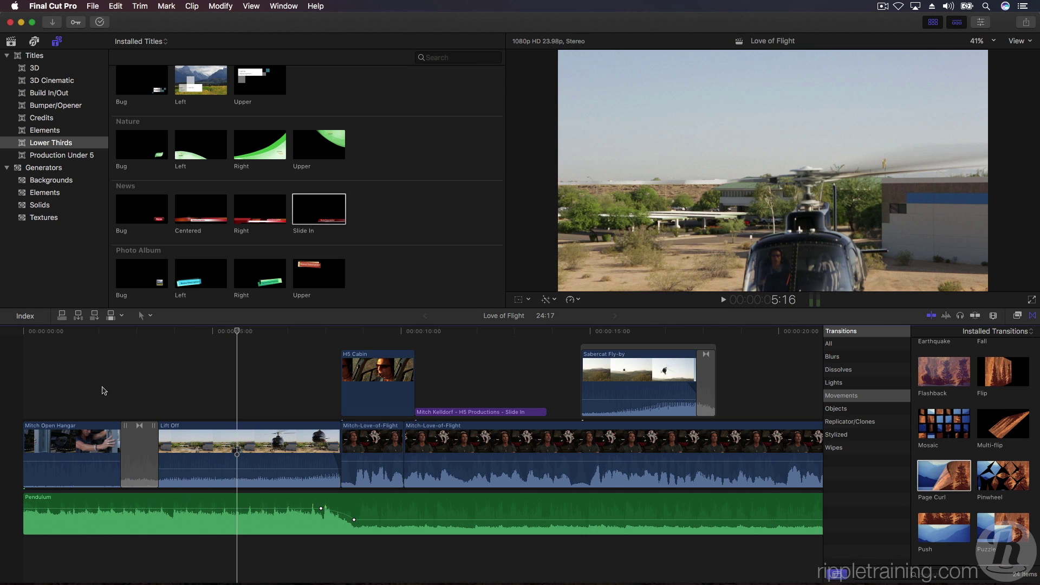
{"action": "left_click", "coordinate": [135, 460]}
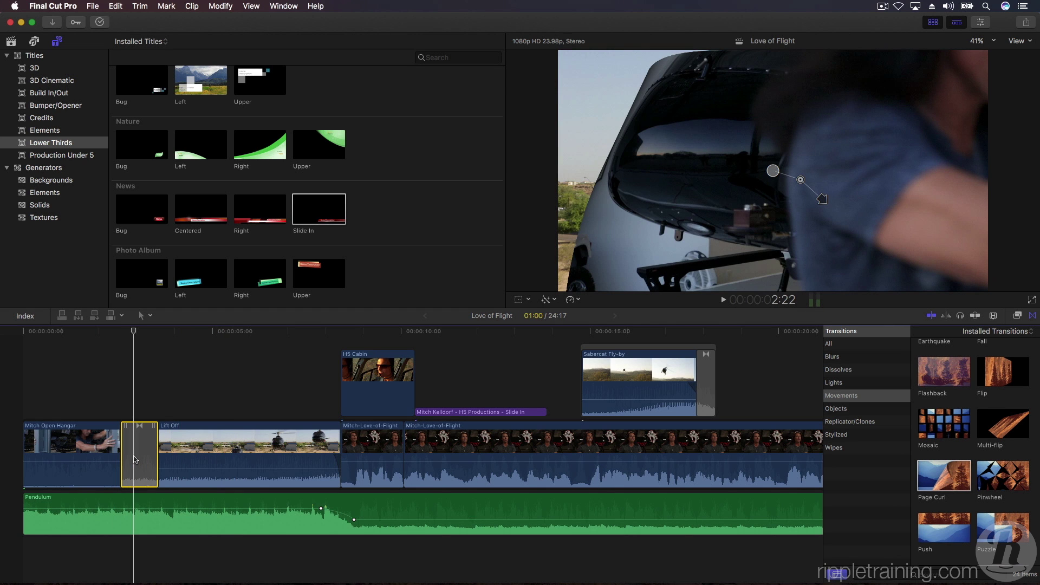
{"action": "left_click_drag", "start_coordinate": [821, 199], "coordinate": [786, 201]}
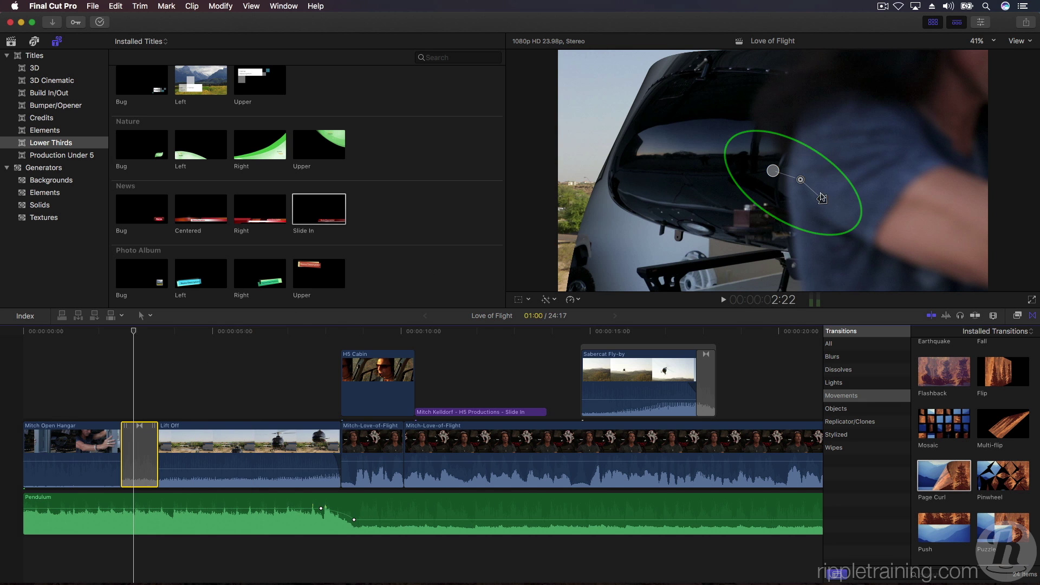
{"action": "left_click_drag", "start_coordinate": [661, 288], "coordinate": [610, 337]}
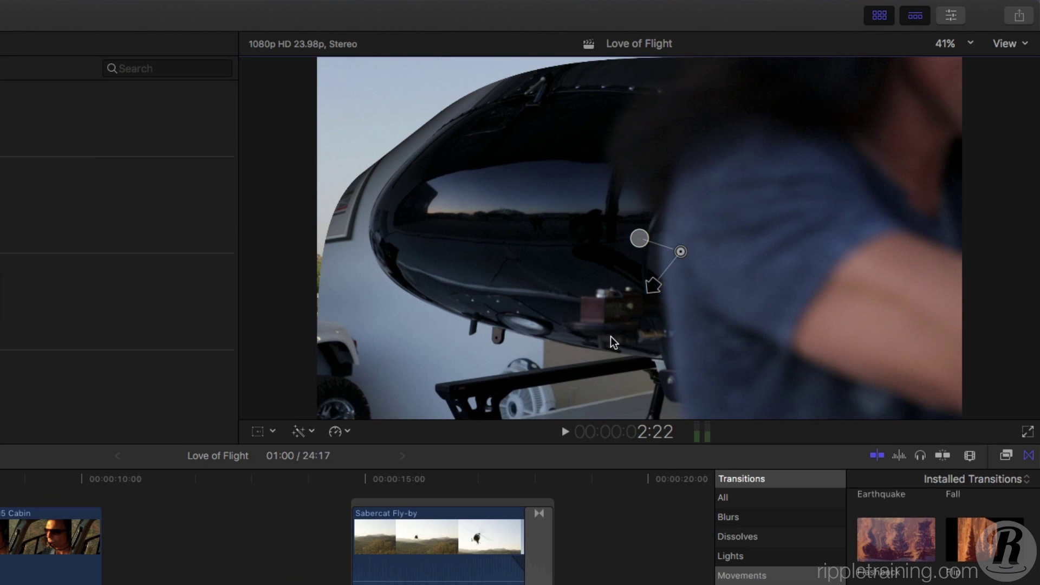
Set the Page Curl radius to 13.0 and its Back Color to near-black.
{"action": "left_click", "coordinate": [952, 18]}
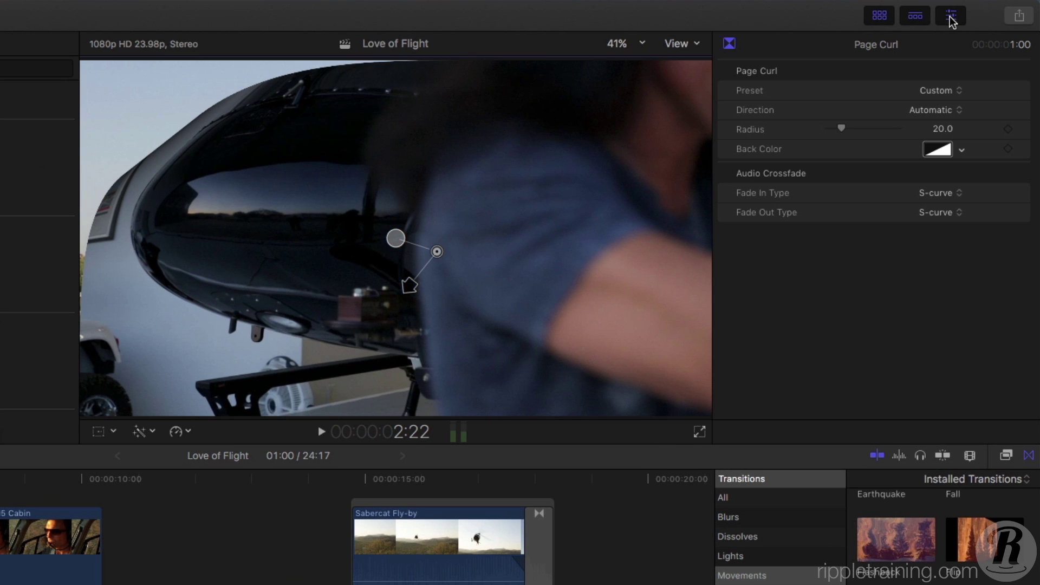
{"action": "mouse_move", "coordinate": [846, 128]}
{"action": "left_mouse_down"}
{"action": "mouse_move", "coordinate": [857, 127]}
{"action": "mouse_move", "coordinate": [838, 129]}
{"action": "left_mouse_up"}
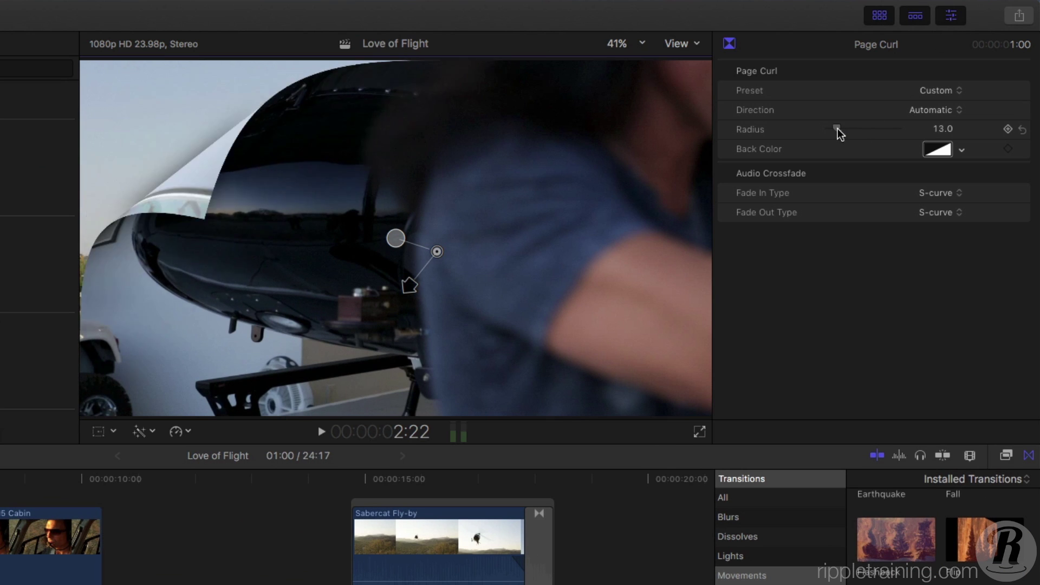
{"action": "left_click", "coordinate": [962, 154]}
{"action": "left_click_drag", "start_coordinate": [963, 187], "coordinate": [987, 318]}
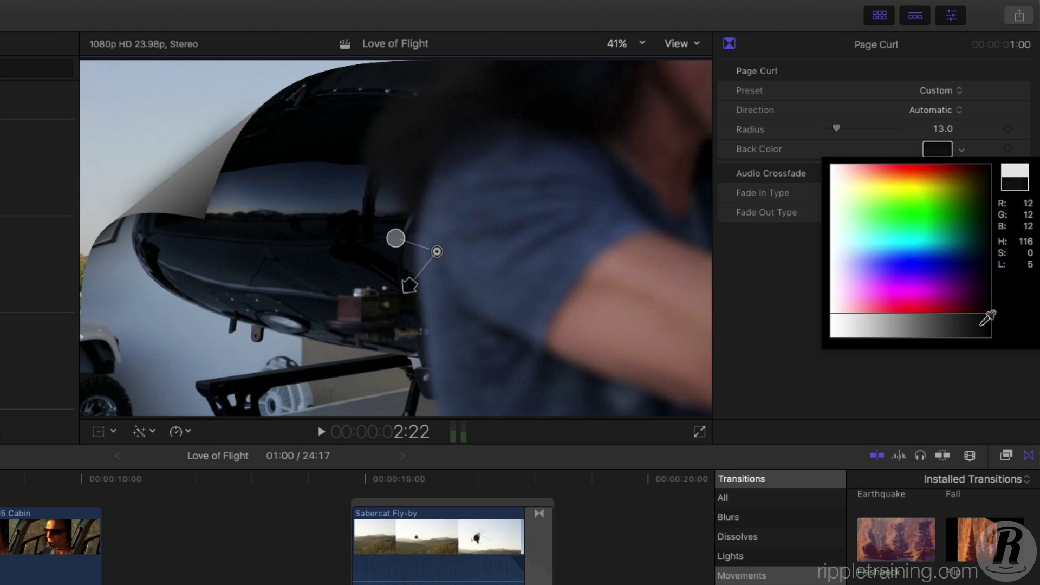
{"action": "key", "text": "Escape"}
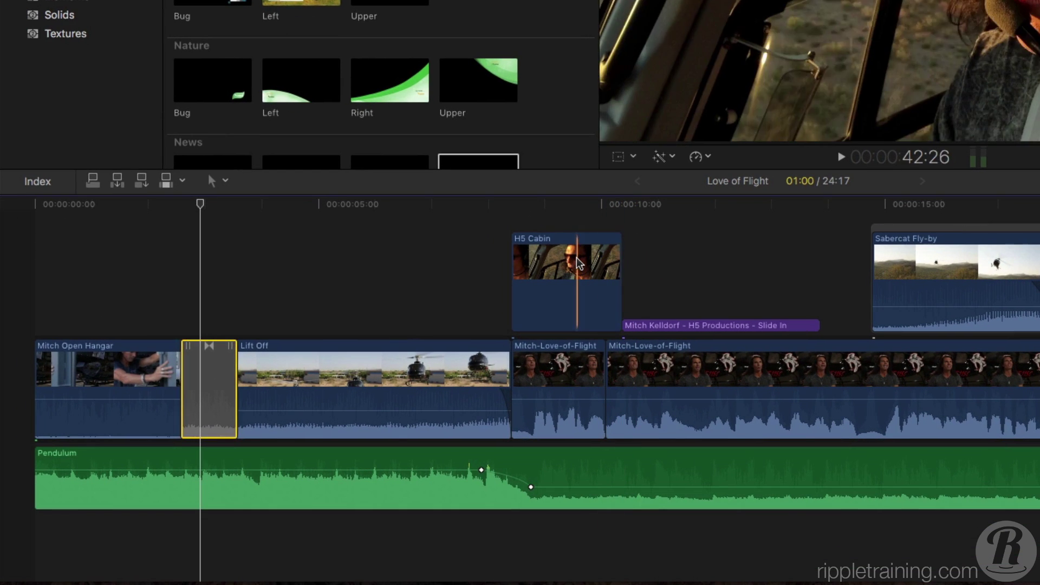
{"action": "left_click", "coordinate": [578, 264]}
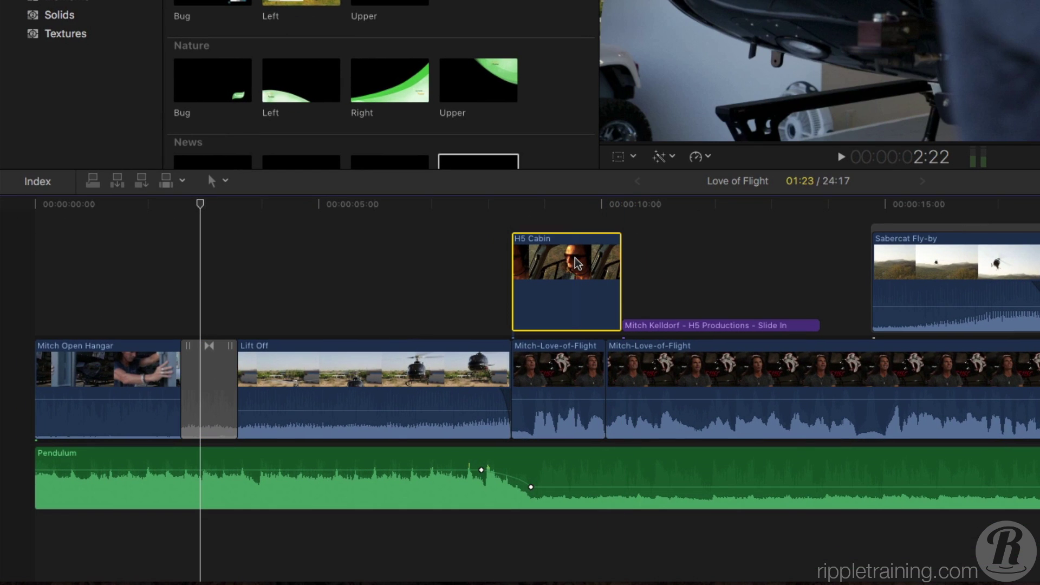
Disable H5 Cabin, select the cut between the Mitch-Love-of-Flight clips, and show Dissolves.
{"action": "right_click", "coordinate": [578, 264]}
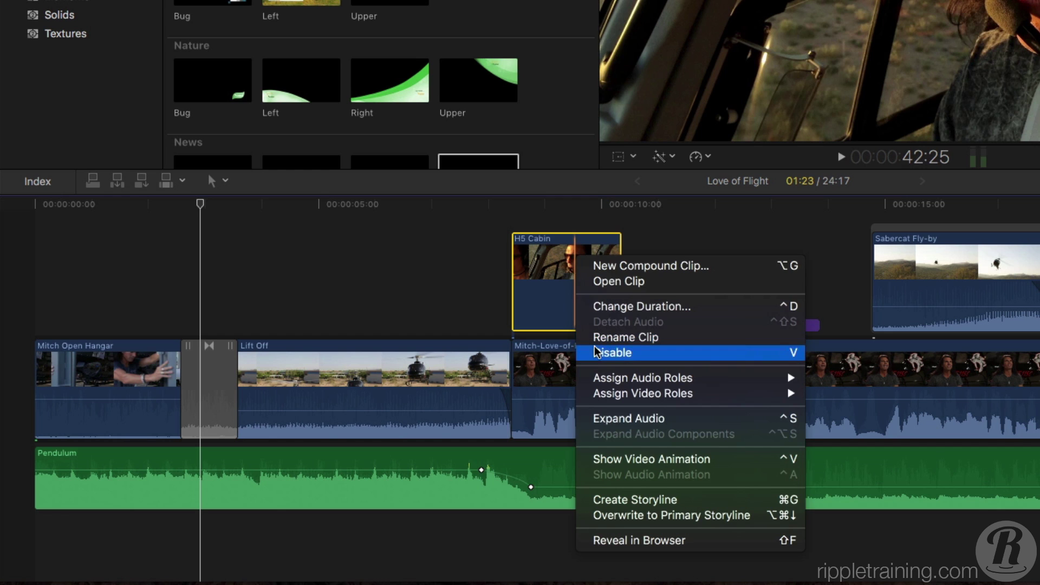
{"action": "left_click", "coordinate": [612, 352]}
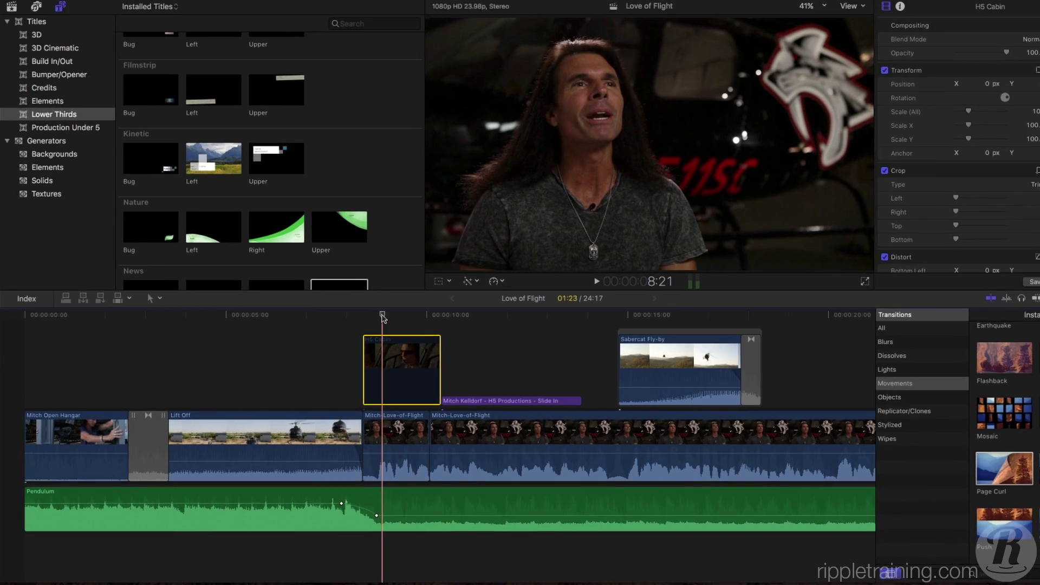
{"action": "left_click_drag", "start_coordinate": [487, 241], "coordinate": [565, 242]}
{"action": "left_click_drag", "start_coordinate": [418, 335], "coordinate": [380, 331]}
{"action": "left_click", "coordinate": [404, 466]}
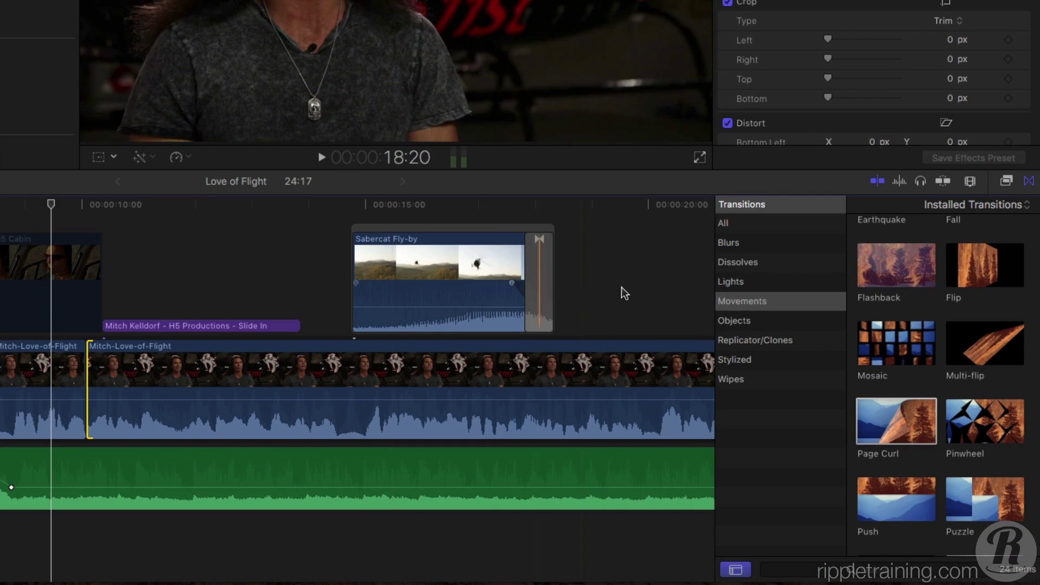
{"action": "left_click", "coordinate": [820, 349]}
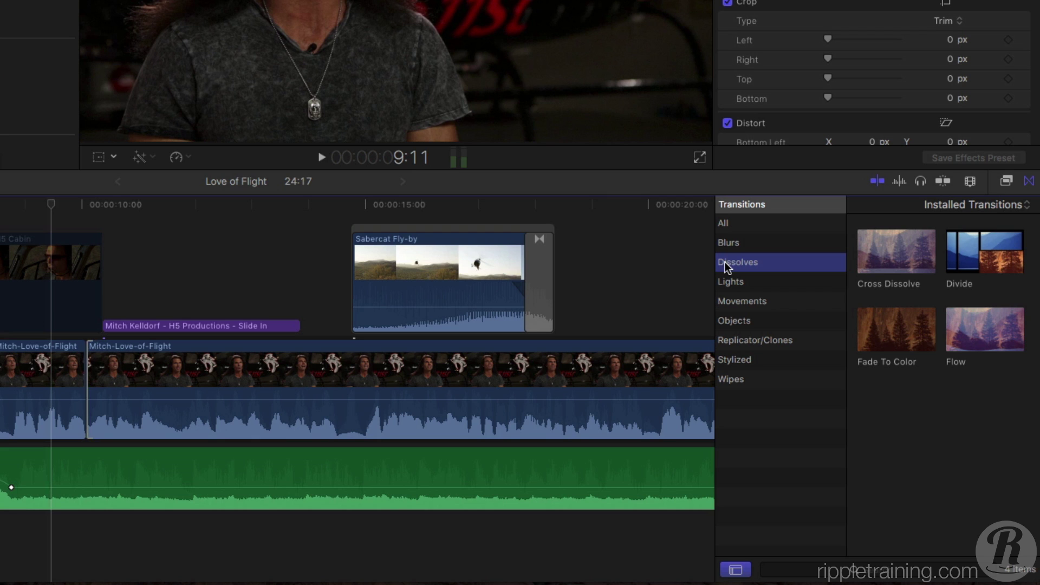
Put the Flow transition on the Mitch-Love-of-Flight cut and play it back.
{"action": "left_click_drag", "start_coordinate": [965, 325], "coordinate": [84, 399]}
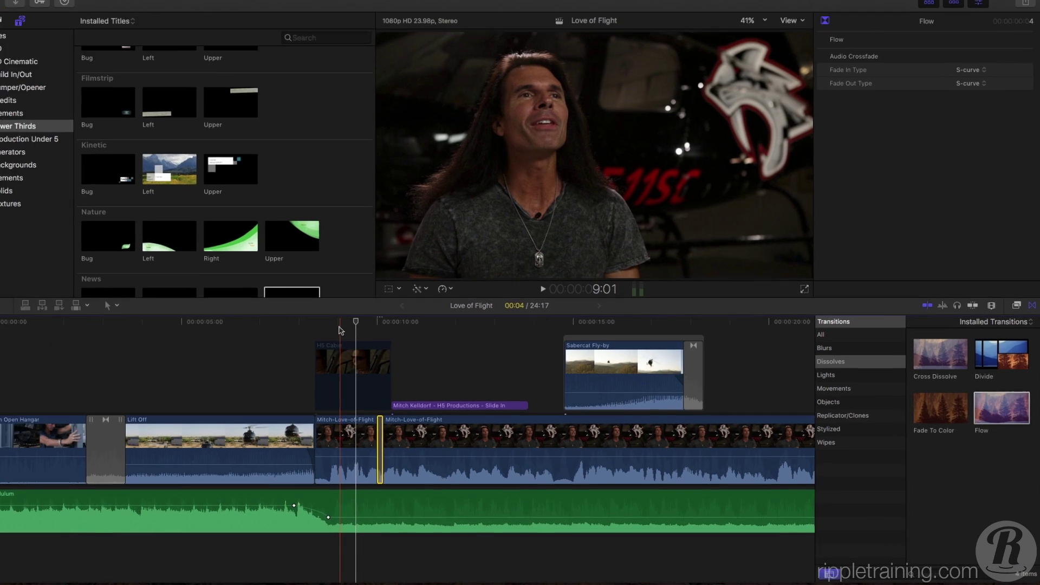
{"action": "left_click", "coordinate": [28, 221]}
{"action": "key", "text": "space"}
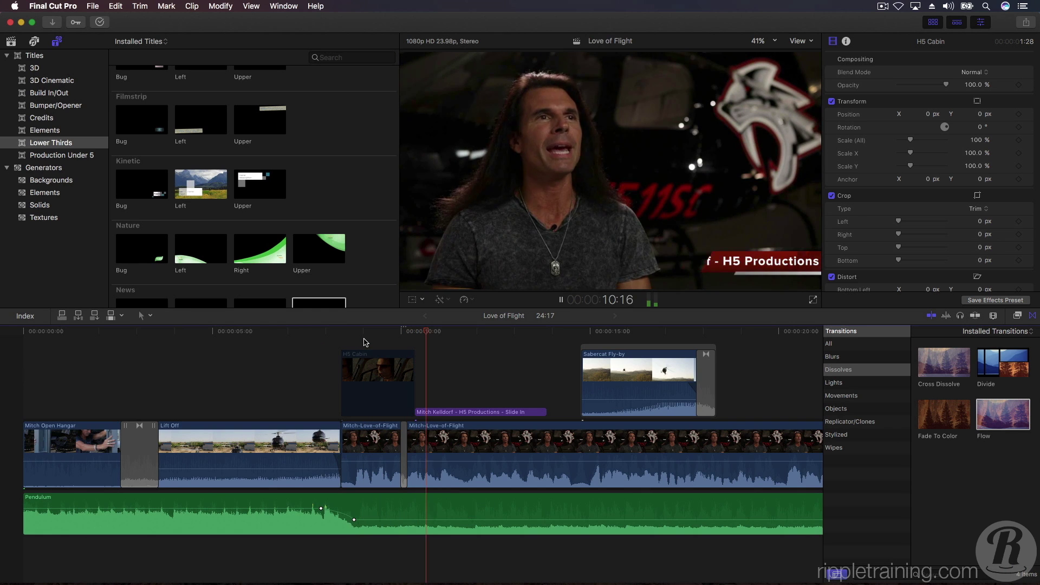
{"action": "key", "text": "space"}
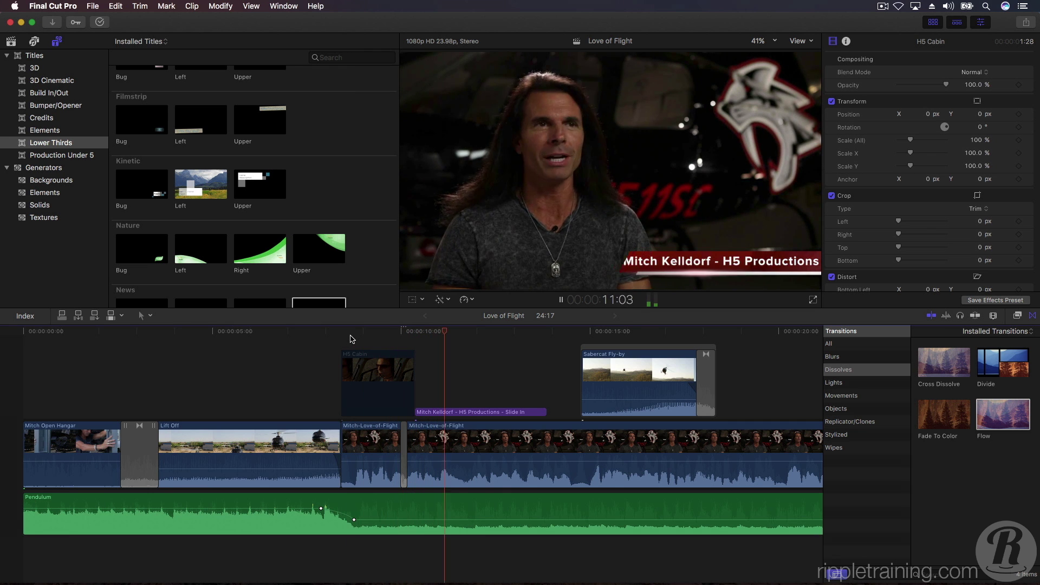
Replay from about 8:15 to review the lower third sliding in.
{"action": "left_click", "coordinate": [350, 339]}
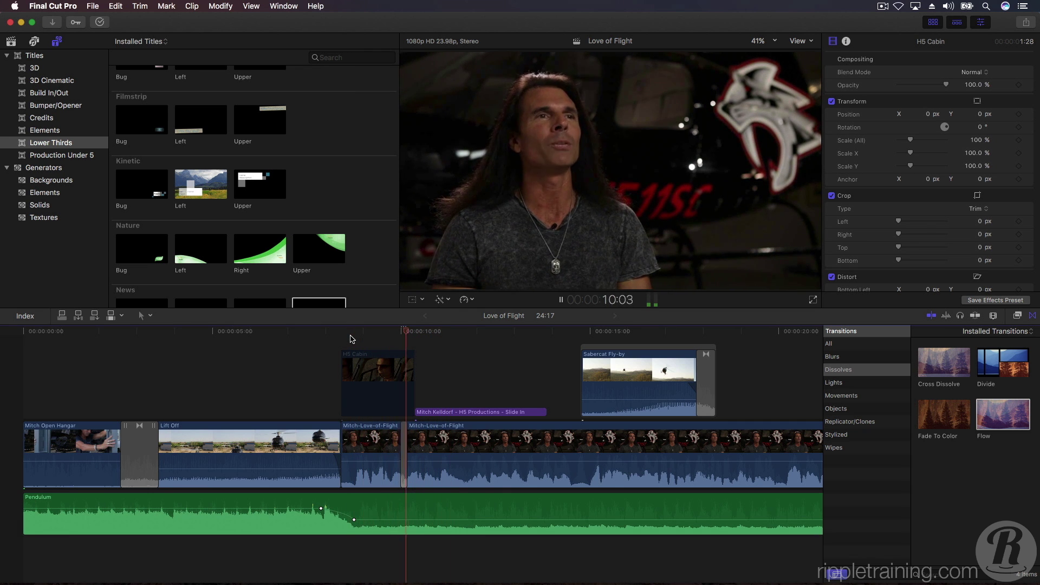
{"action": "key", "text": "space"}
{"action": "left_click", "coordinate": [350, 339]}
{"action": "key", "text": "space"}
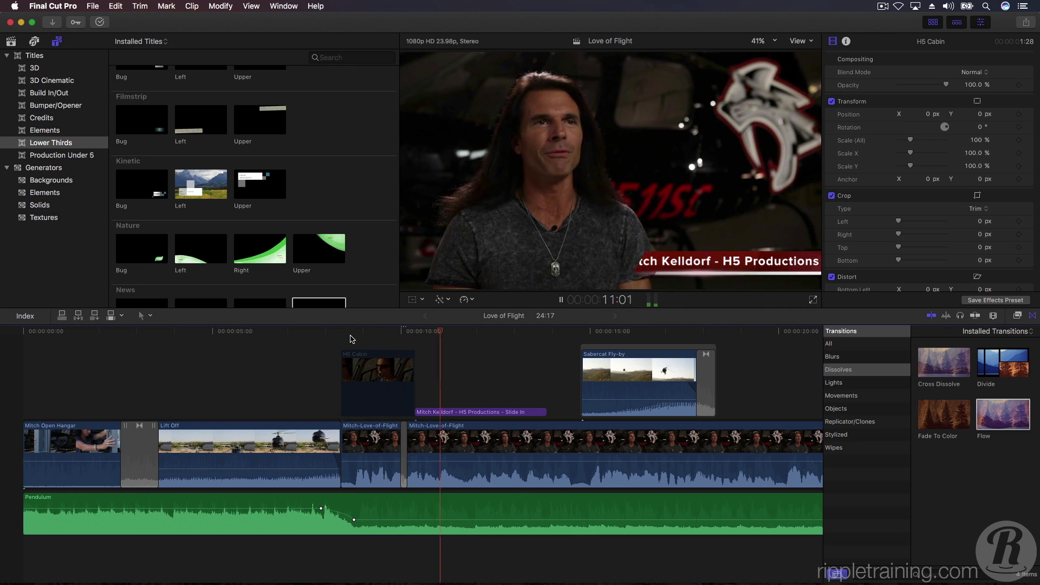
{"action": "key", "text": "space"}
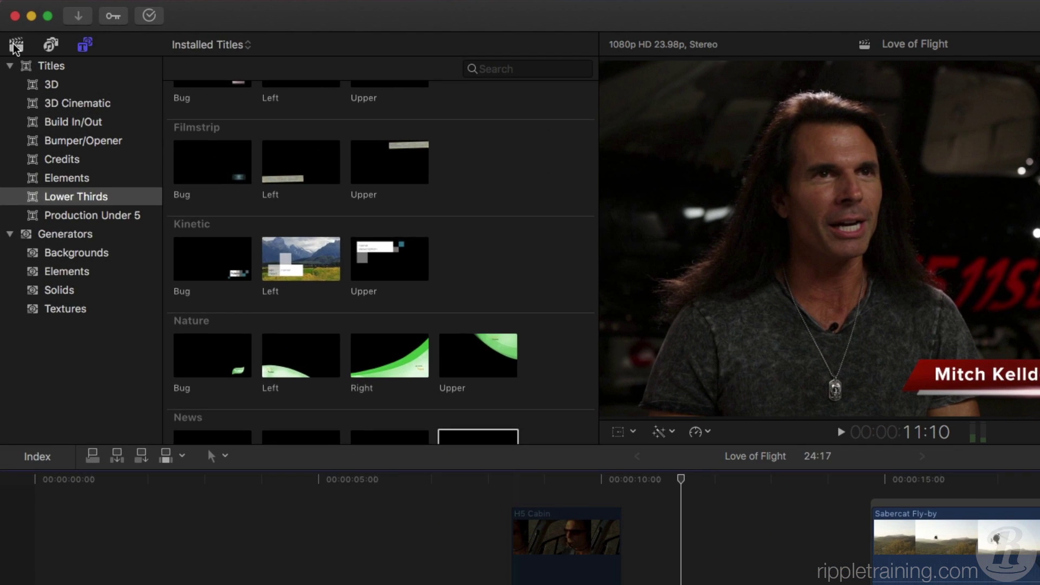
Mark a 4:15 range at the start of Into Sunset and set edits to All.
{"action": "left_click", "coordinate": [11, 42]}
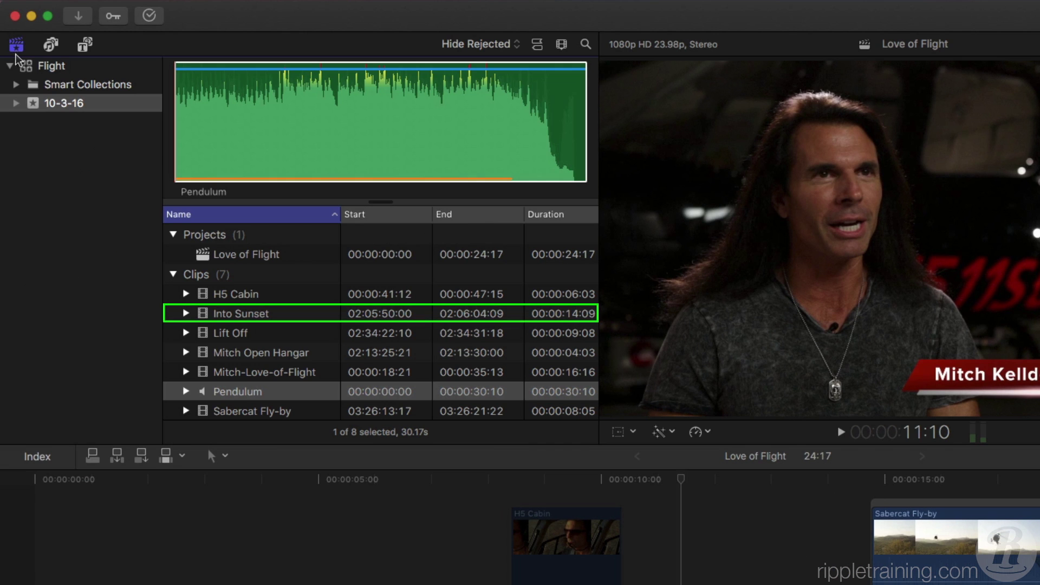
{"action": "left_click", "coordinate": [203, 307]}
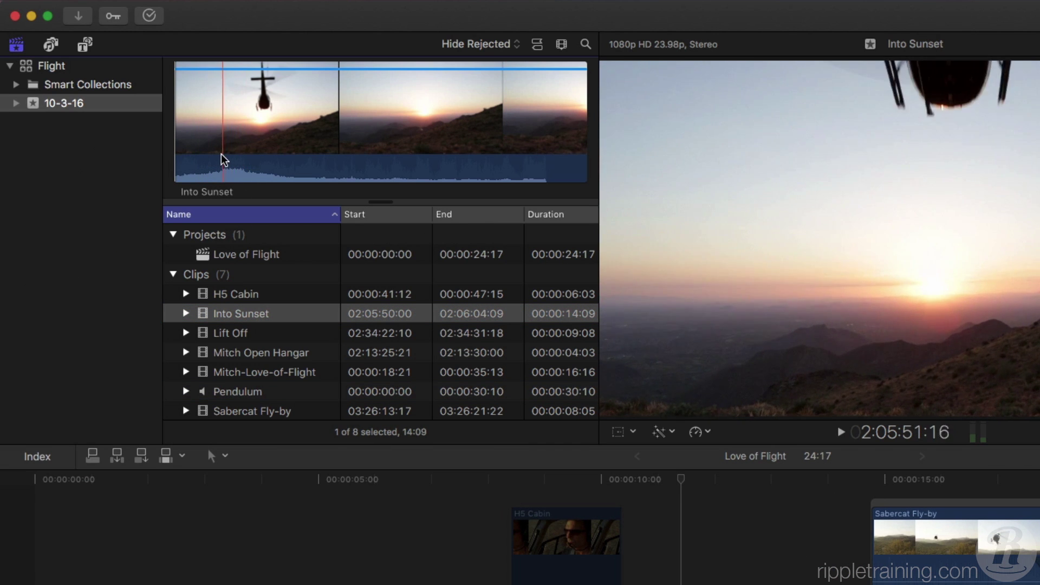
{"action": "left_click_drag", "start_coordinate": [216, 161], "coordinate": [347, 170]}
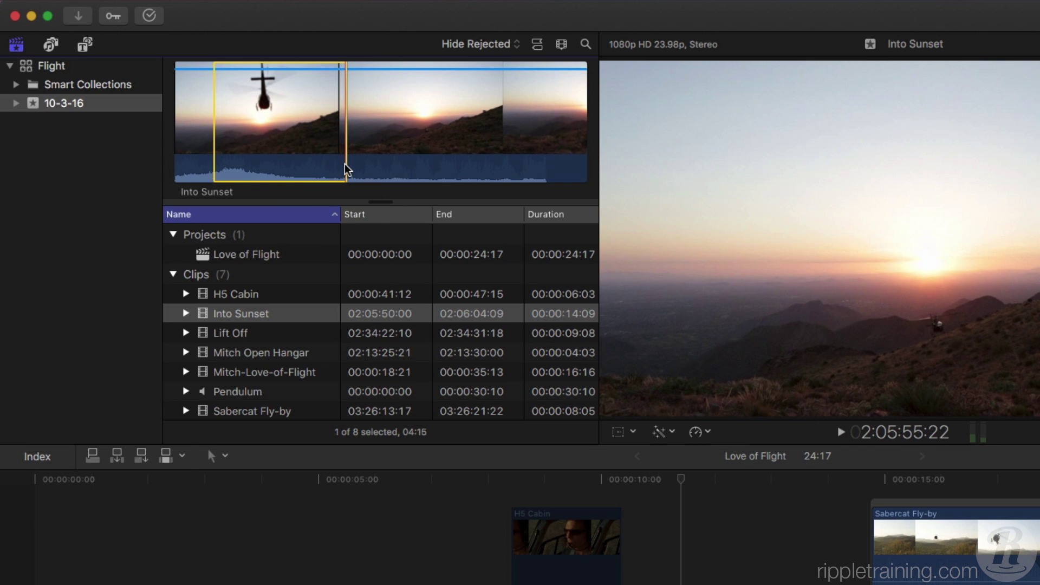
{"action": "left_click", "coordinate": [183, 461]}
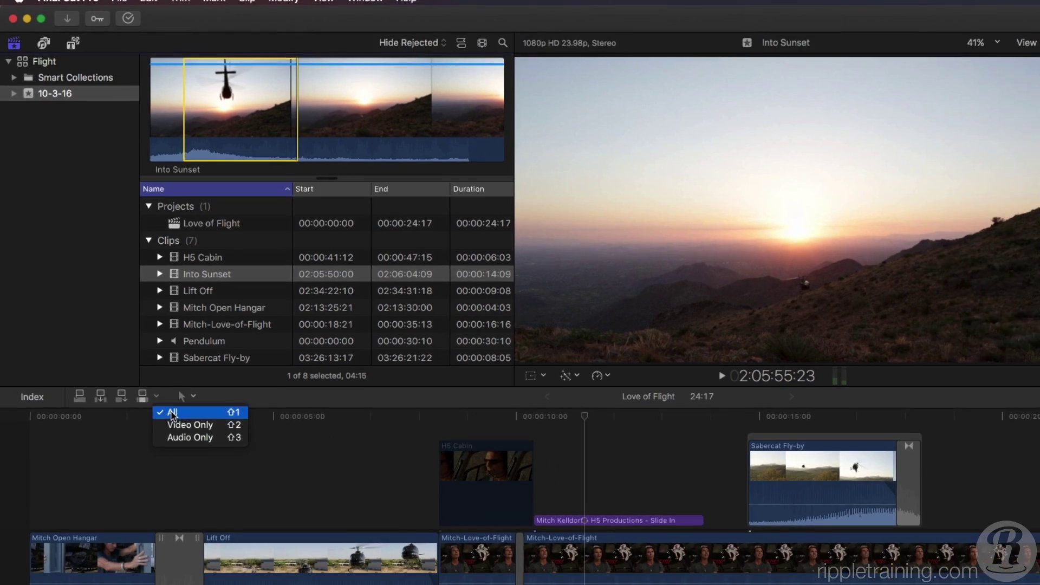
{"action": "left_click", "coordinate": [200, 472]}
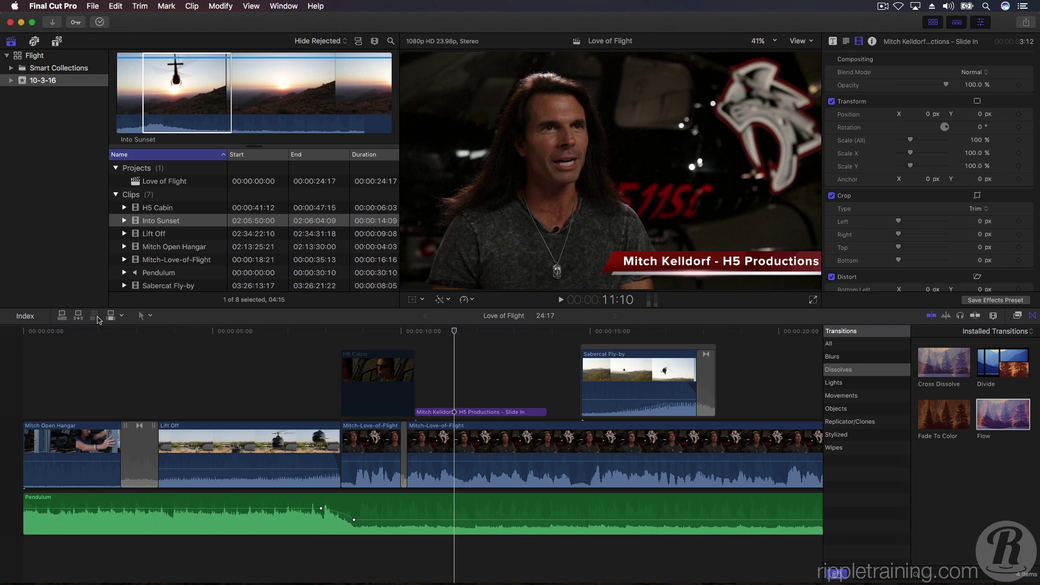
Append the Into Sunset range to the end of Love of Flight and add a cross dissolve at its end.
{"action": "left_click", "coordinate": [95, 316]}
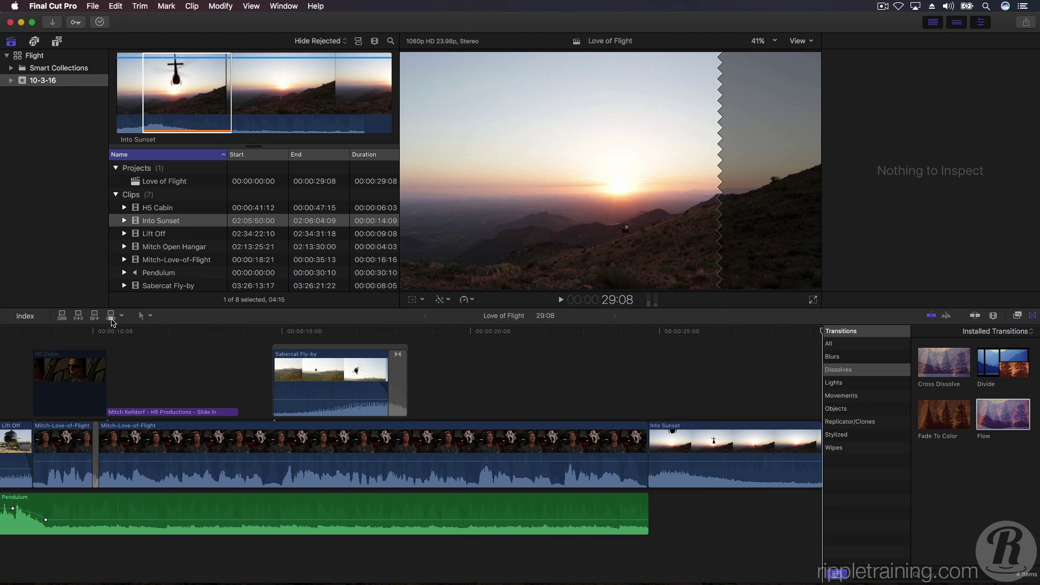
{"action": "scroll", "coordinate": [536, 385], "scroll_direction": "right", "scroll_amount": 2}
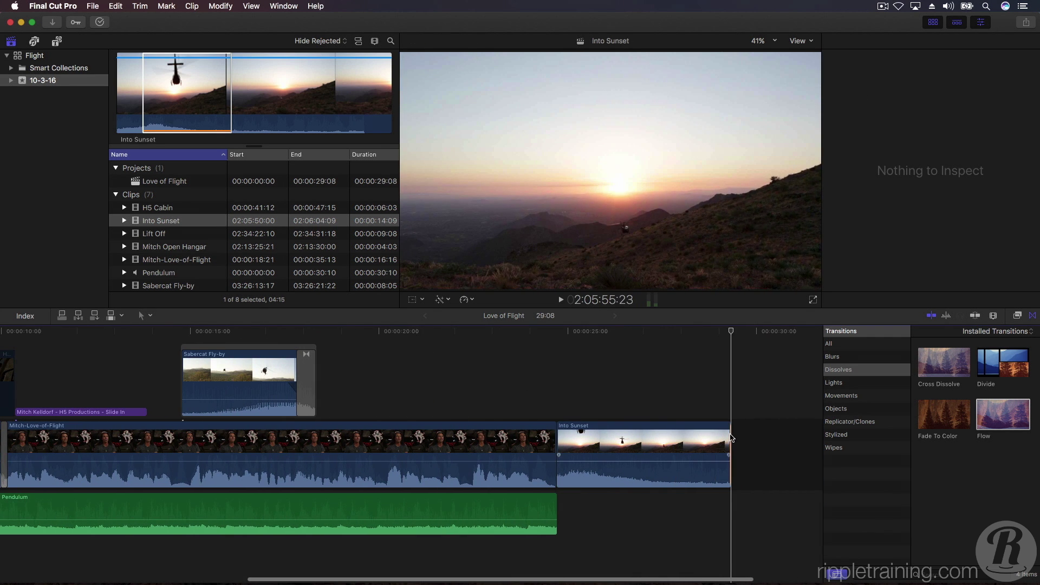
{"action": "left_click", "coordinate": [731, 438]}
{"action": "key", "text": "super+t"}
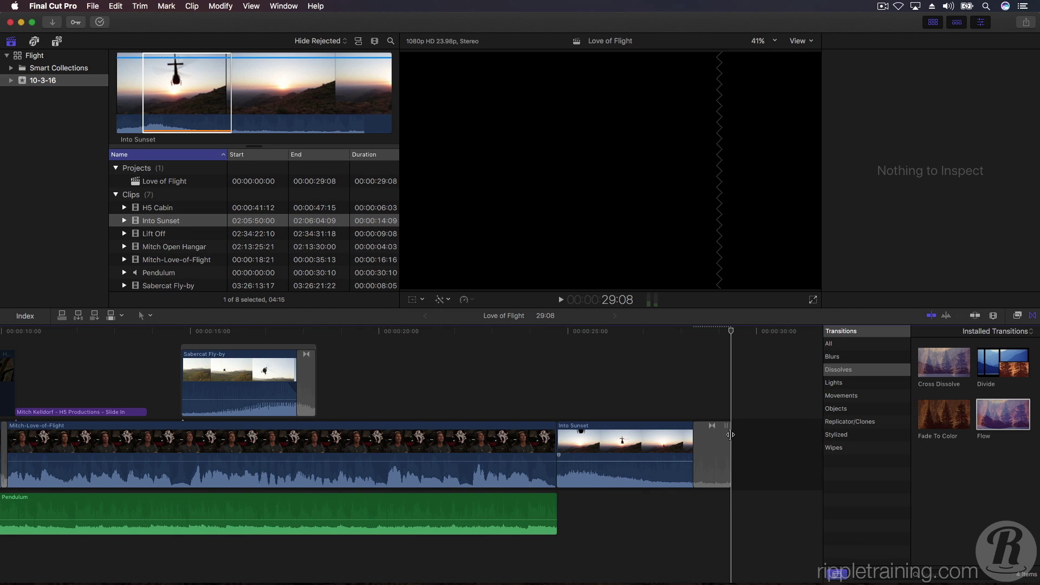